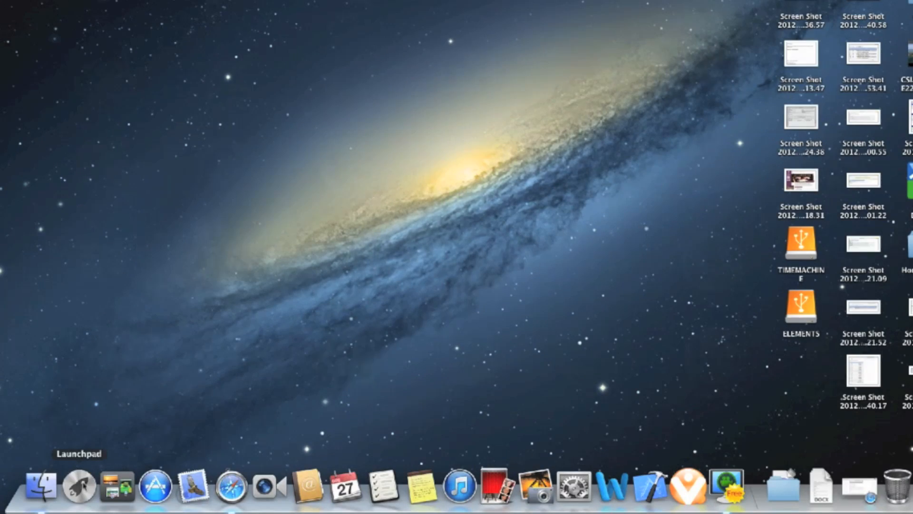
Launch Disk Utility from Launchpad's Other group and select the 2 TB WD external drive.
{"action": "left_click", "coordinate": [79, 486]}
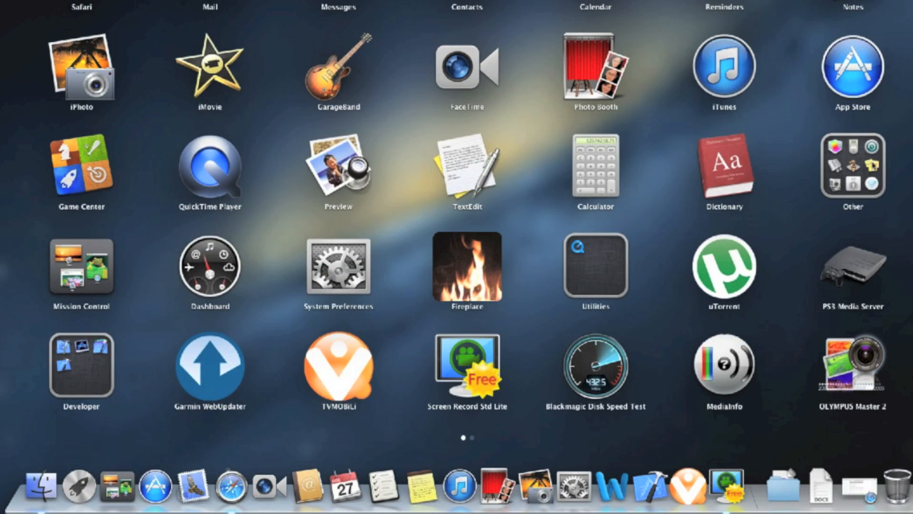
{"action": "left_click", "coordinate": [854, 166]}
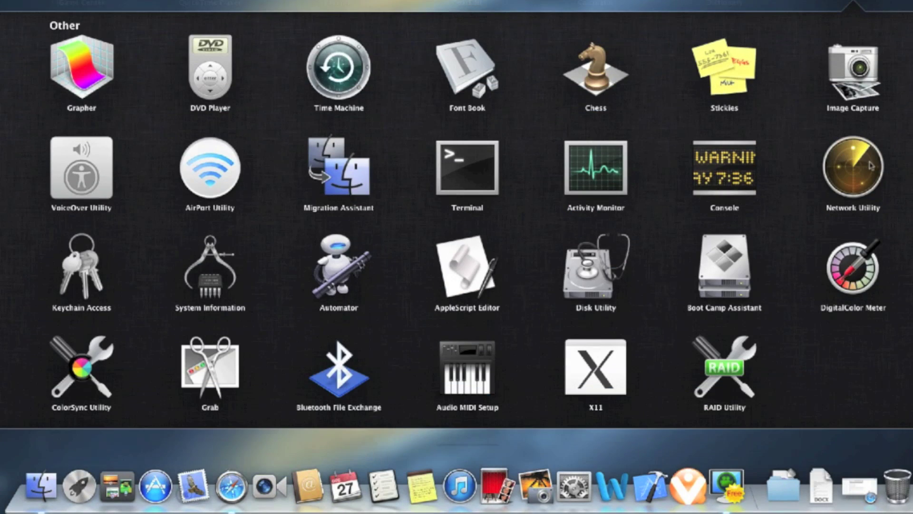
{"action": "left_click", "coordinate": [595, 278]}
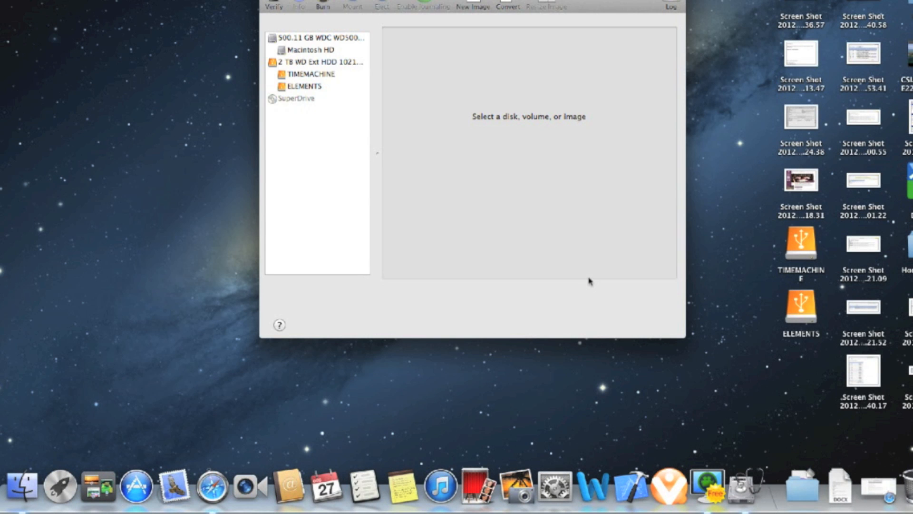
{"action": "left_click", "coordinate": [341, 64]}
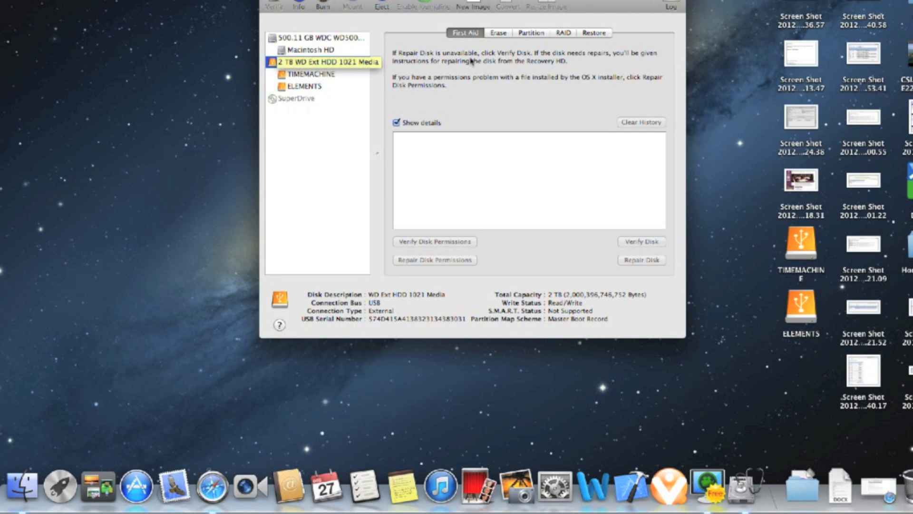
Show the drive's Partition view and preview a 3 Partitions layout.
{"action": "left_click", "coordinate": [531, 34]}
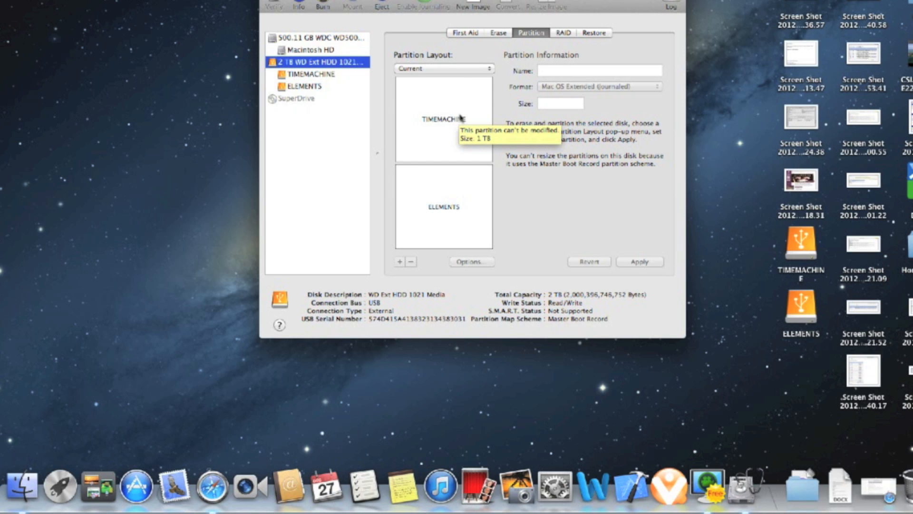
{"action": "left_click", "coordinate": [463, 71]}
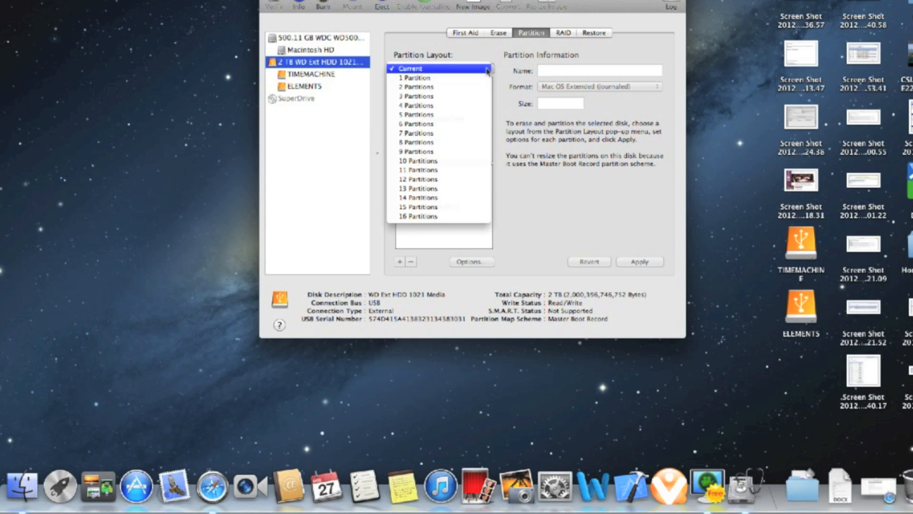
{"action": "left_click", "coordinate": [482, 96]}
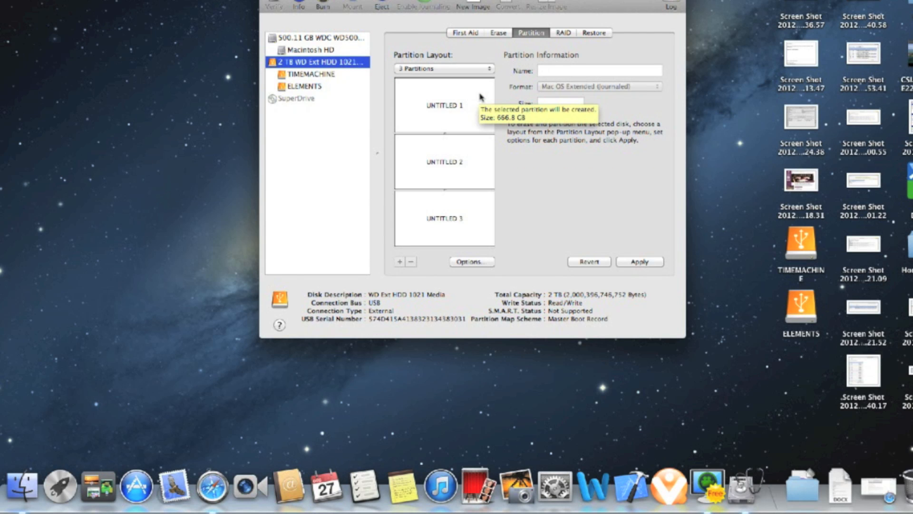
Keep UNTITLED 1 as MS-DOS (FAT), then reopen the Partition Layout choices to revert.
{"action": "left_click", "coordinate": [483, 97]}
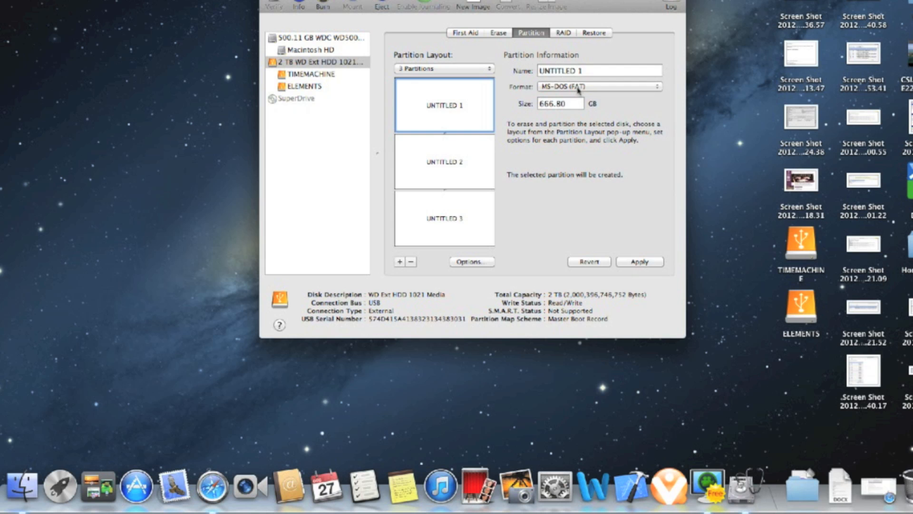
{"action": "left_click", "coordinate": [578, 90]}
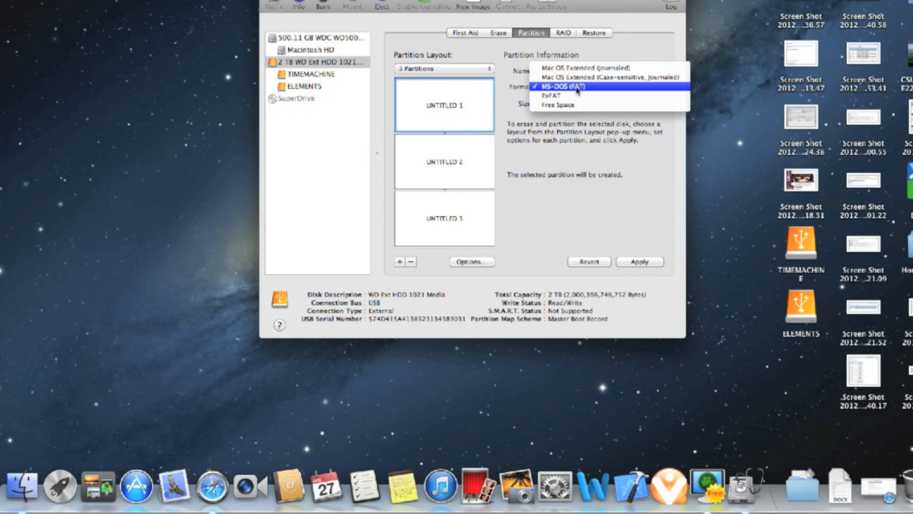
{"action": "left_click", "coordinate": [523, 115]}
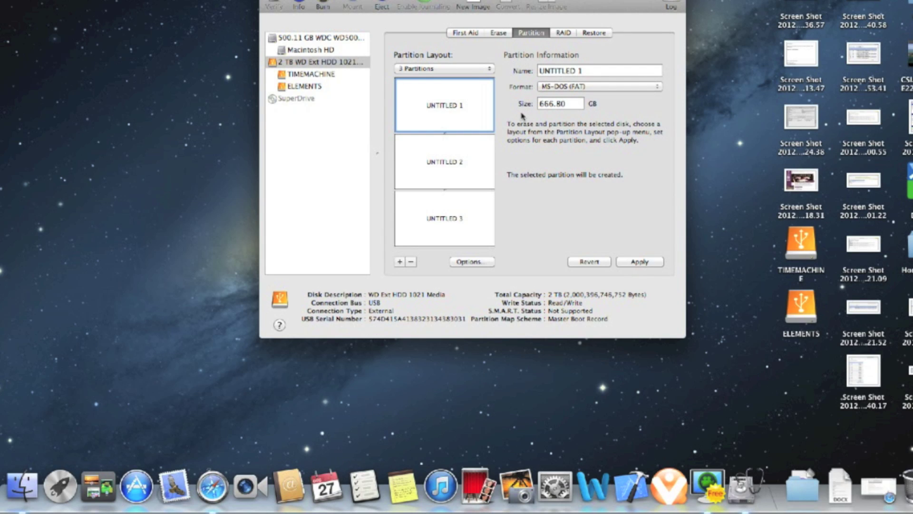
{"action": "left_click", "coordinate": [489, 69]}
Restore the Current layout and view the ELEMENTS partition: 1 TB, MS-DOS (FAT), not modifiable.
{"action": "left_click", "coordinate": [478, 45]}
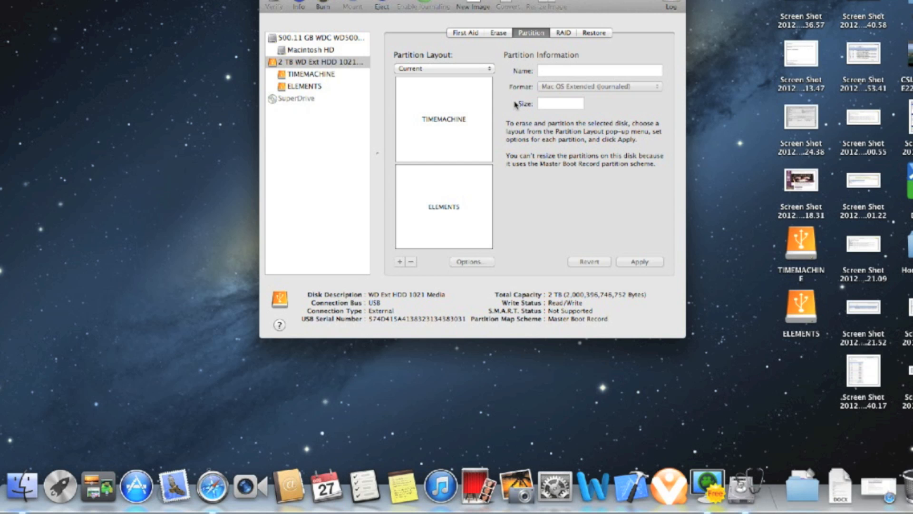
{"action": "left_click", "coordinate": [481, 188]}
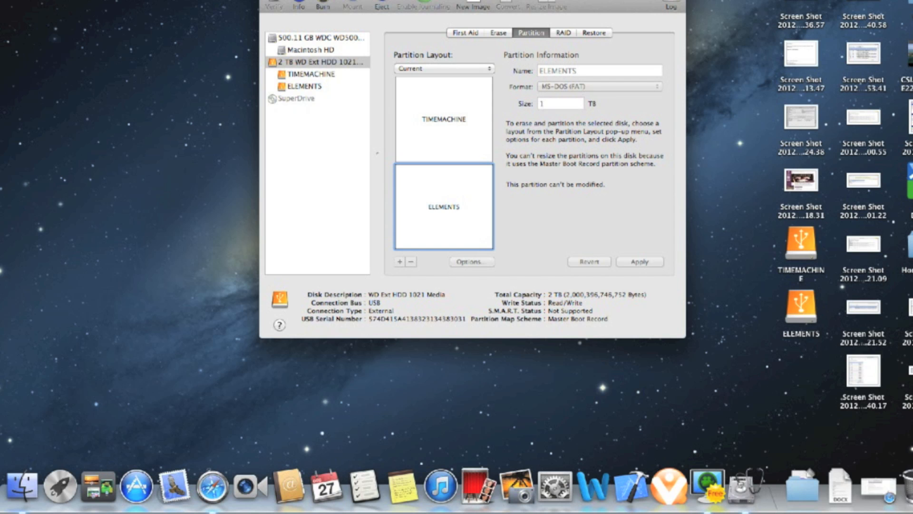
Quit Disk Utility with Cmd+Q, leaving the desktop with partitions unchanged.
{"action": "key", "text": "super+q"}
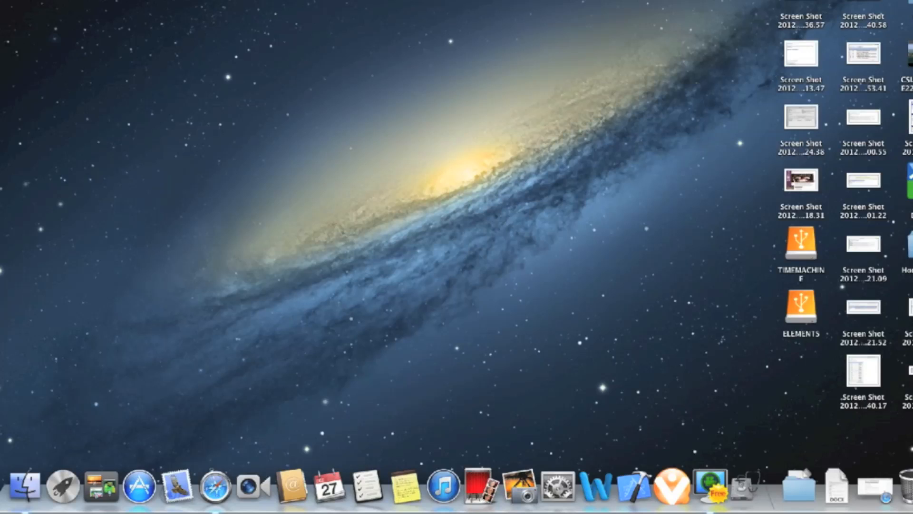